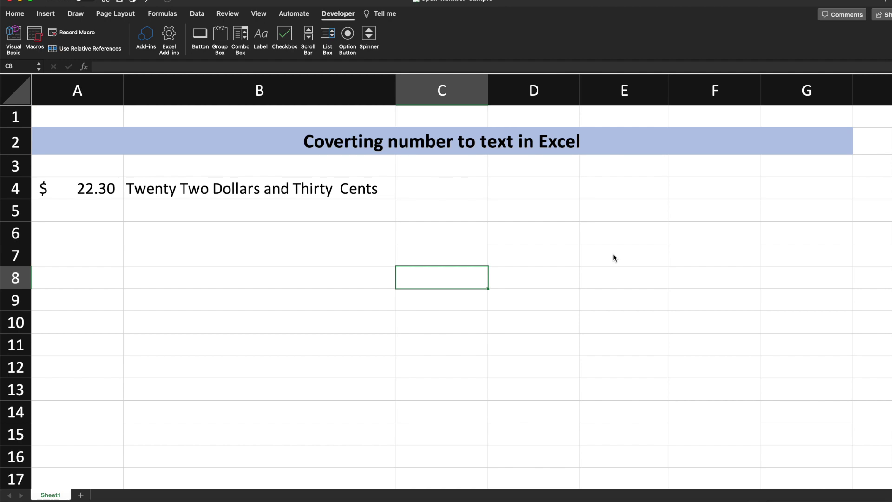
- Inspect the SpellNumber formula in B4 and the 22.3 amount in A4
{"action": "key", "text": "super+Tab"}
{"action": "left_click", "coordinate": [147, 188]}
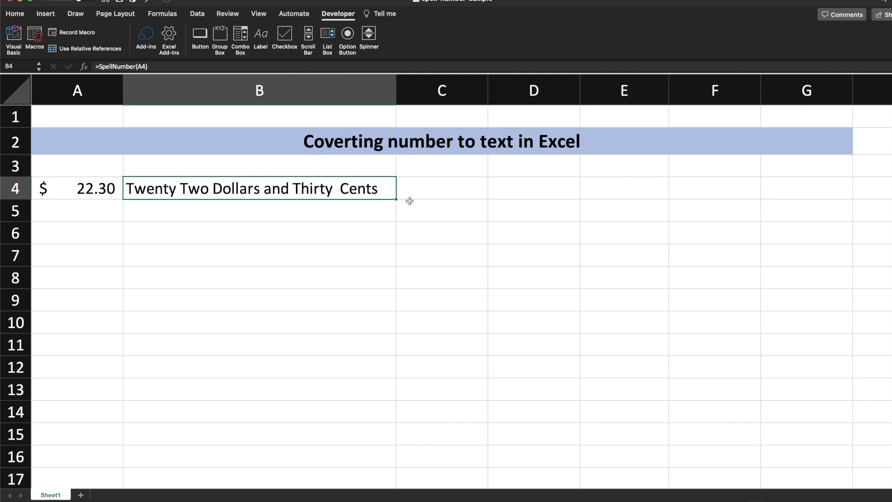
{"action": "left_click", "coordinate": [108, 188]}
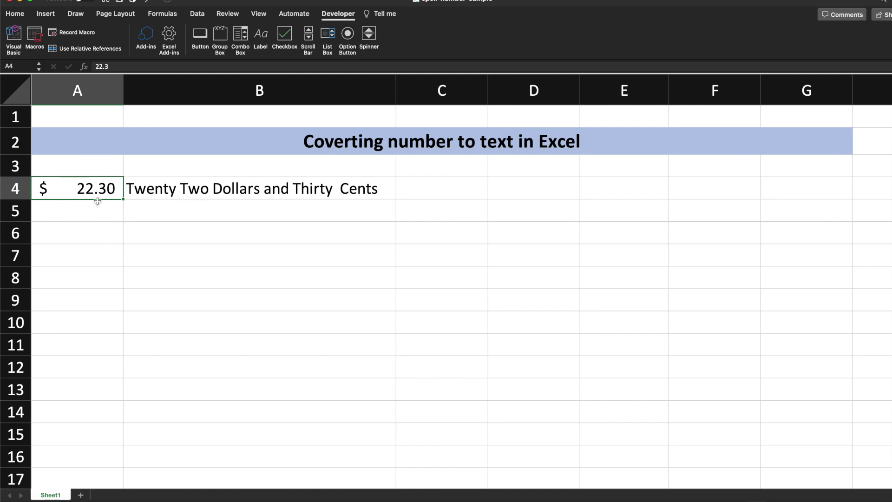
{"action": "left_click", "coordinate": [247, 197]}
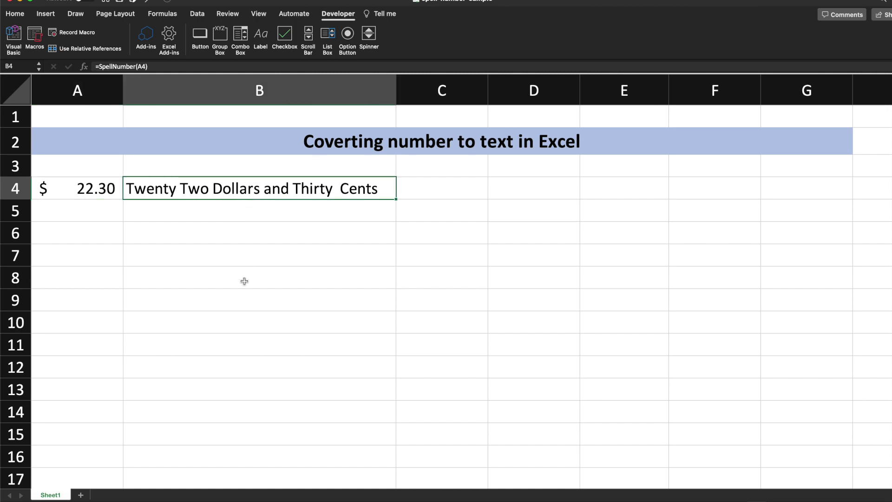
{"action": "left_click", "coordinate": [82, 188]}
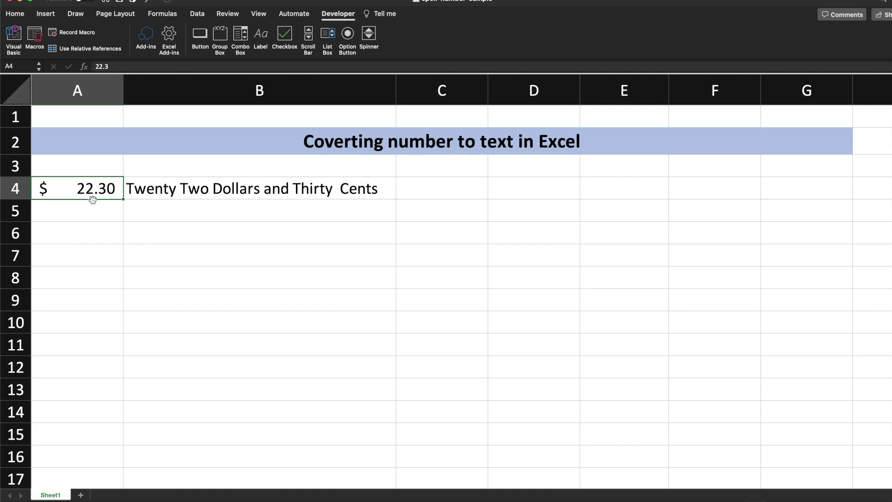
{"action": "left_click", "coordinate": [184, 189]}
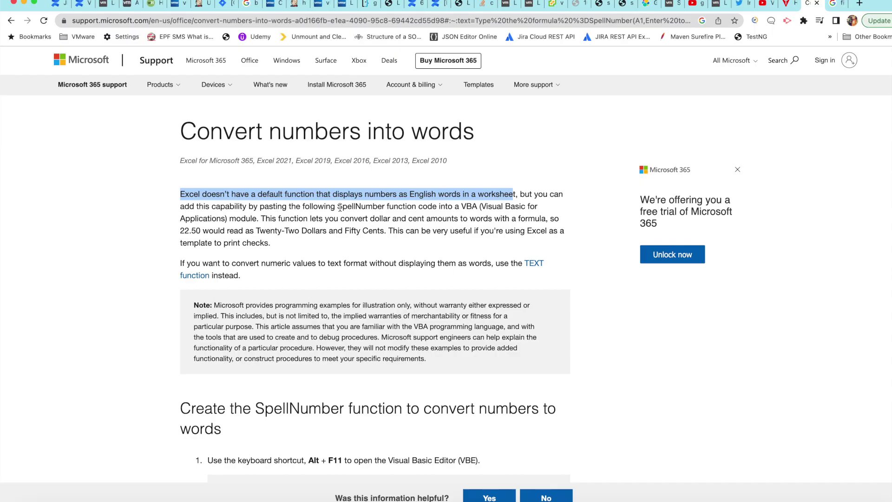
- Highlight 'SpellNumber' and 'VBA' in the article, then select the code listing from Option Explicit down
{"action": "left_click_drag", "start_coordinate": [339, 207], "coordinate": [385, 207]}
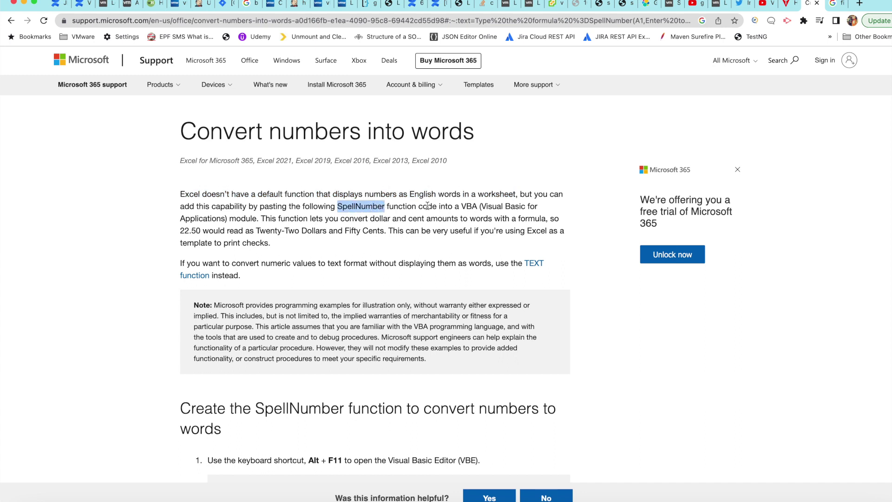
{"action": "double_click", "coordinate": [472, 207]}
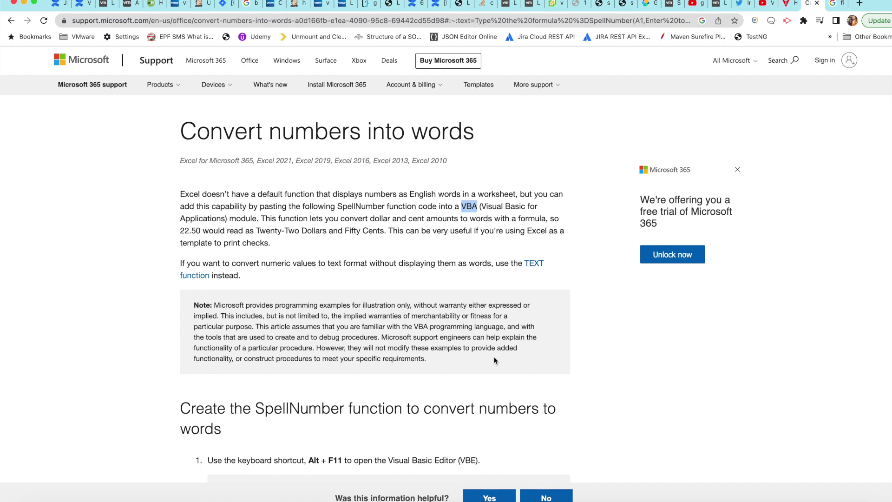
{"action": "scroll", "coordinate": [494, 355], "scroll_direction": "down", "scroll_amount": 5}
{"action": "scroll", "coordinate": [494, 356], "scroll_direction": "down", "scroll_amount": 3}
{"action": "scroll", "coordinate": [494, 356], "scroll_direction": "down", "scroll_amount": 2}
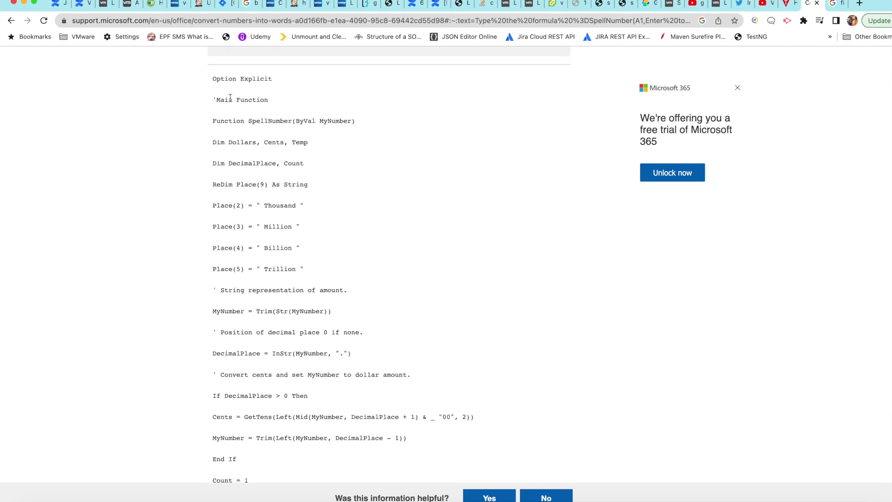
{"action": "left_click_drag", "start_coordinate": [213, 77], "coordinate": [327, 374]}
{"action": "scroll", "coordinate": [327, 374], "scroll_direction": "down", "scroll_amount": 3}
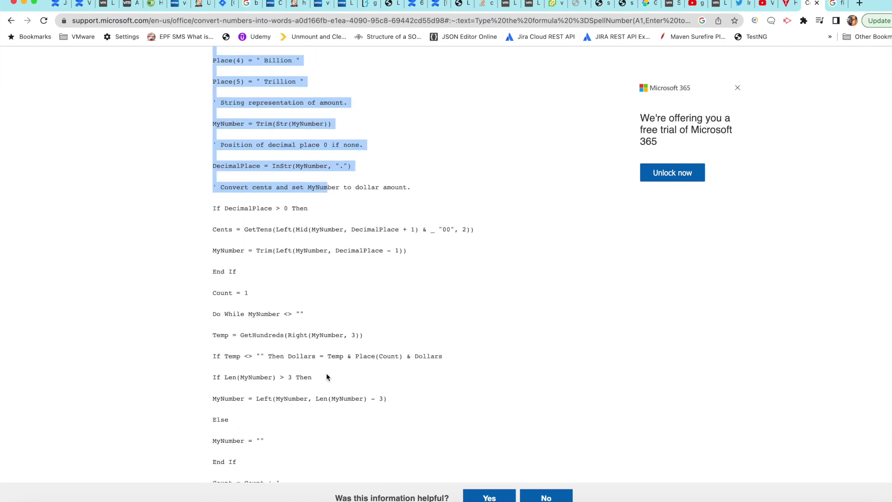
{"action": "scroll", "coordinate": [335, 342], "scroll_direction": "down", "scroll_amount": 2}
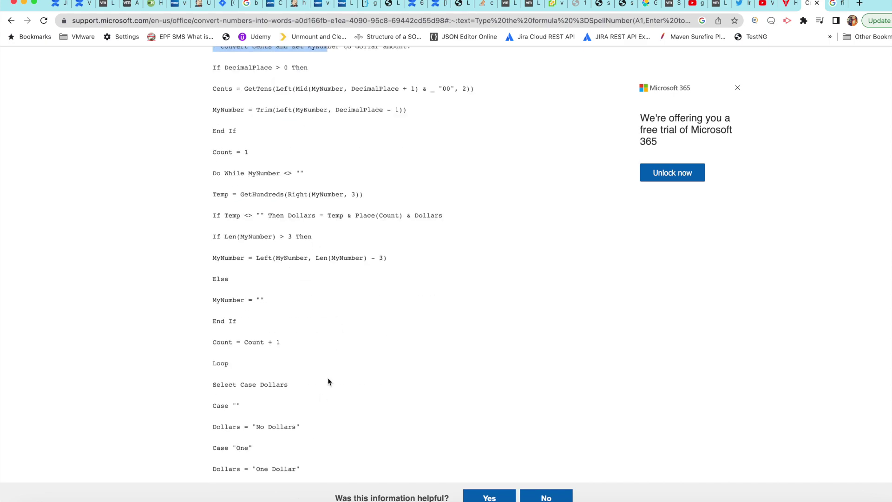
{"action": "scroll", "coordinate": [329, 379], "scroll_direction": "down", "scroll_amount": 4}
{"action": "scroll", "coordinate": [331, 381], "scroll_direction": "up", "scroll_amount": 10}
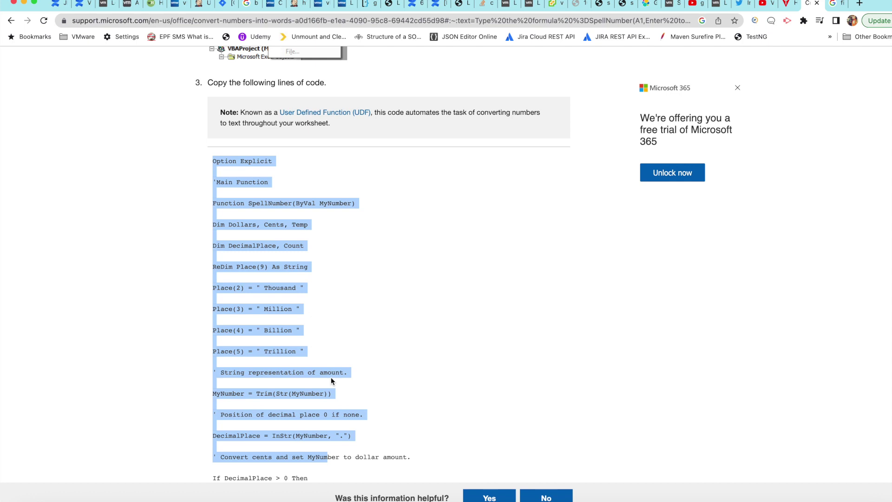
{"action": "double_click", "coordinate": [263, 203]}
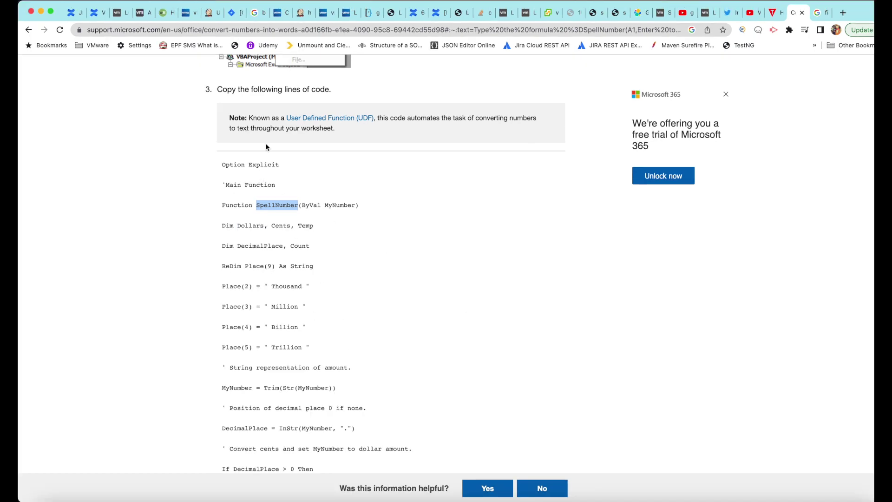
- Select all 165 lines of the SpellNumber code in Sublime Text, then switch back to Excel
{"action": "key", "text": "super+Tab"}
{"action": "key", "text": "super+Tab"}
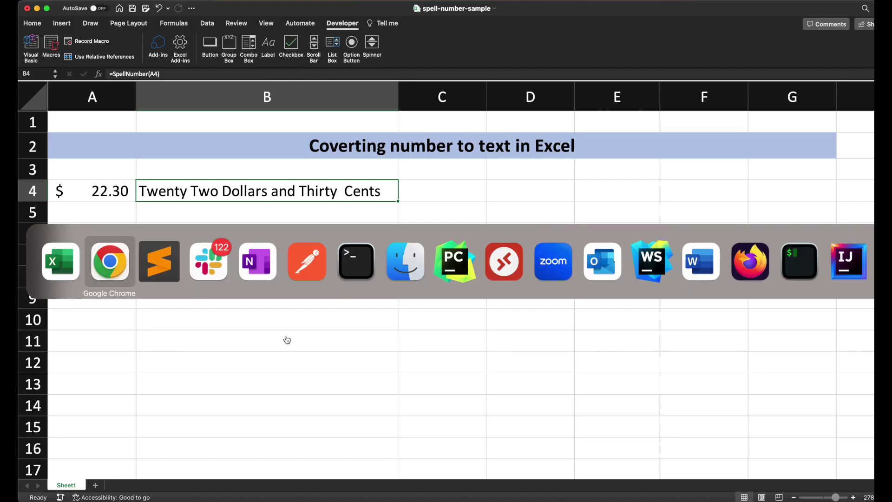
{"action": "key", "text": "super+Tab"}
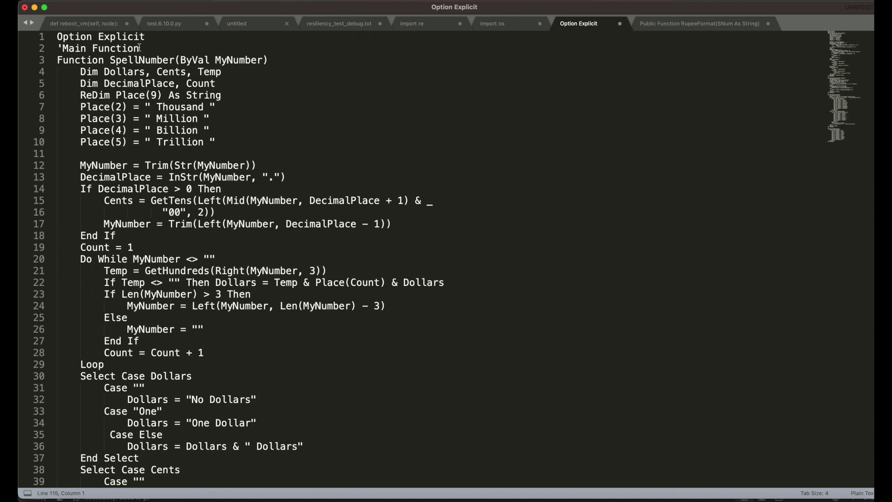
{"action": "left_click", "coordinate": [151, 73]}
{"action": "key", "text": "super+a"}
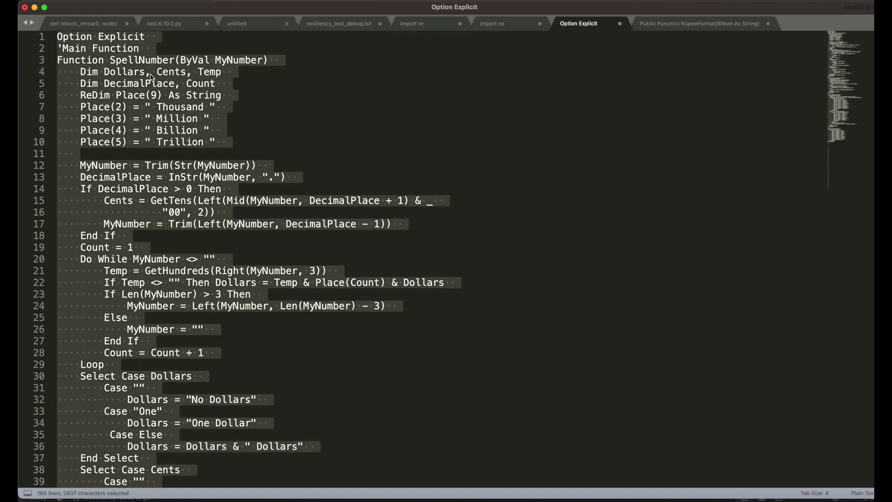
{"action": "key", "text": "super+Tab"}
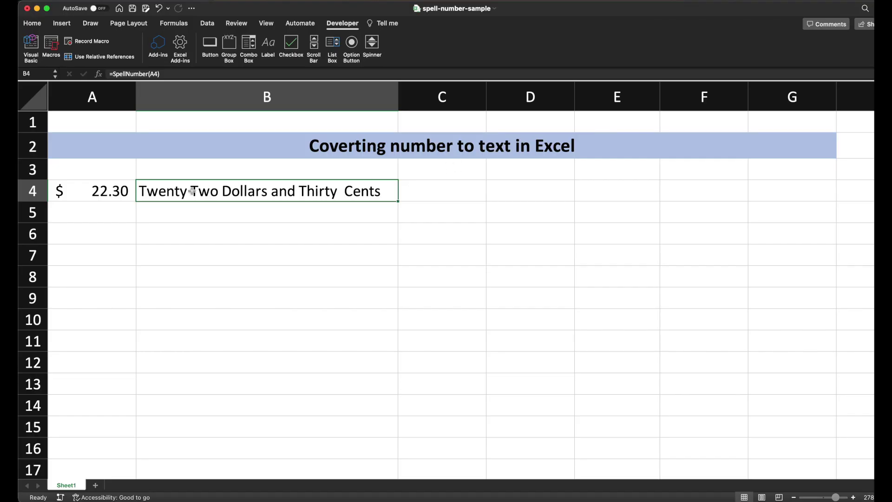
- Select cell A4 and open the Microsoft Excel menu in the menu bar
{"action": "left_click", "coordinate": [122, 190]}
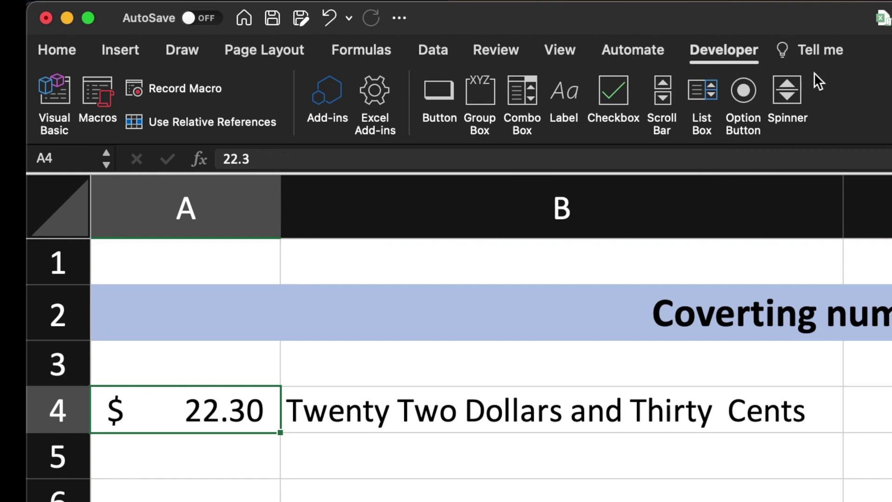
{"action": "left_click", "coordinate": [91, 1]}
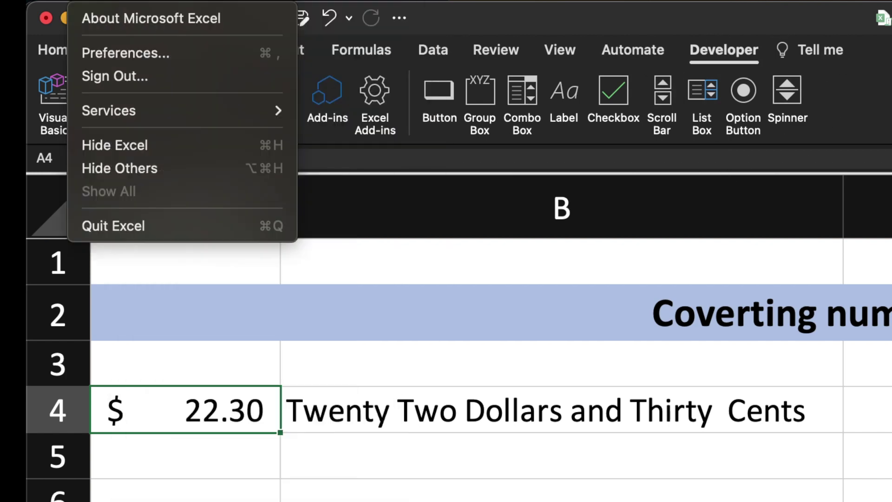
- Toggle Developer off and back on under Ribbon & Toolbar Main Tabs, save, and close Preferences
{"action": "left_click", "coordinate": [119, 49]}
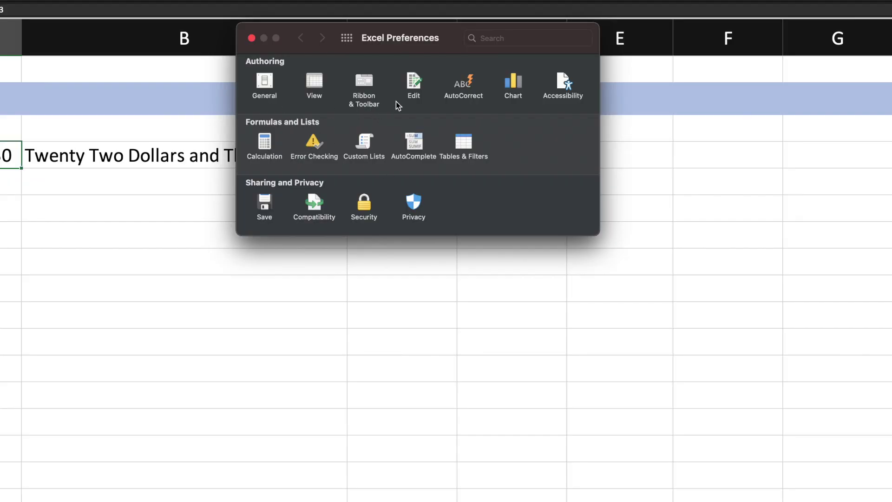
{"action": "left_click", "coordinate": [356, 94]}
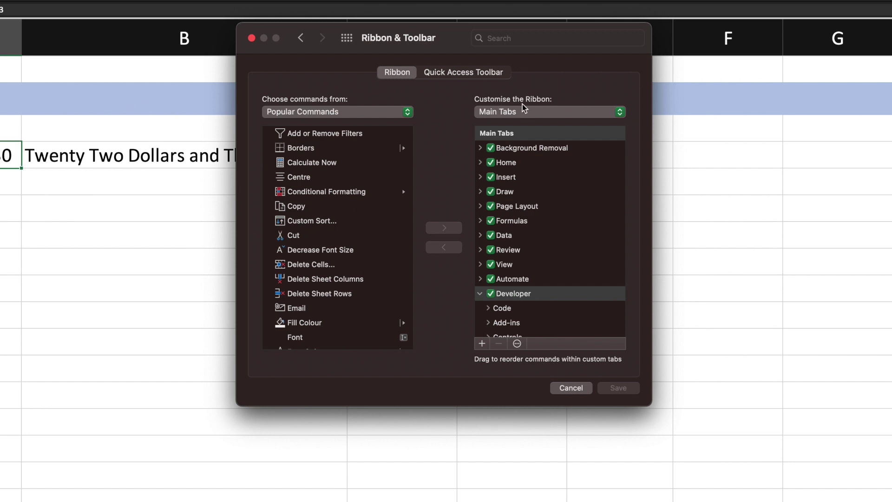
{"action": "scroll", "coordinate": [532, 272], "scroll_direction": "down", "scroll_amount": 3}
{"action": "scroll", "coordinate": [503, 327], "scroll_direction": "up", "scroll_amount": 2}
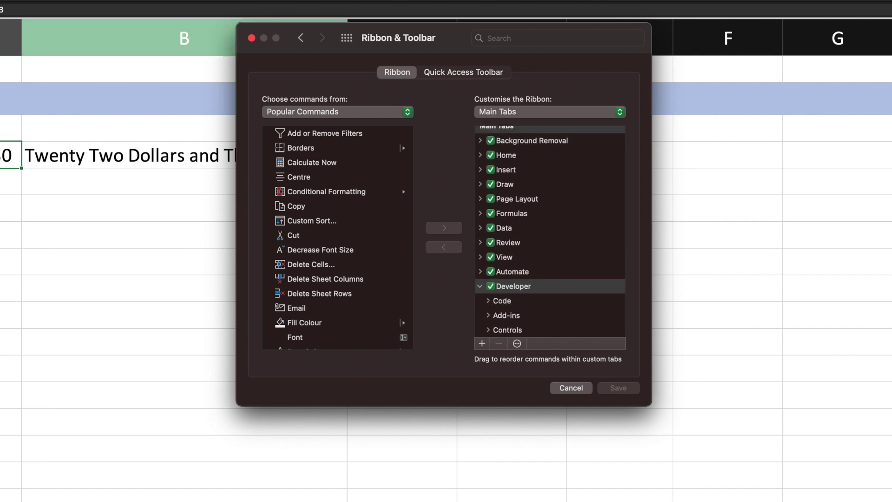
{"action": "left_click", "coordinate": [492, 286]}
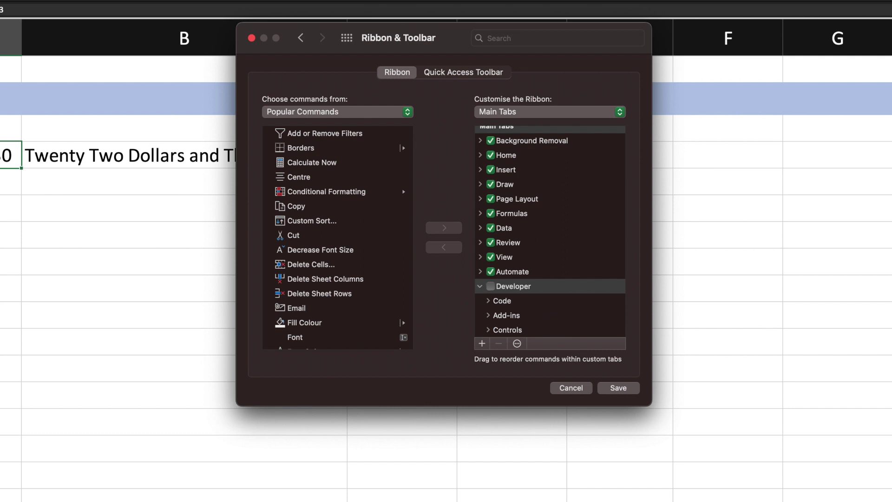
{"action": "left_click", "coordinate": [491, 286]}
{"action": "left_click", "coordinate": [614, 388]}
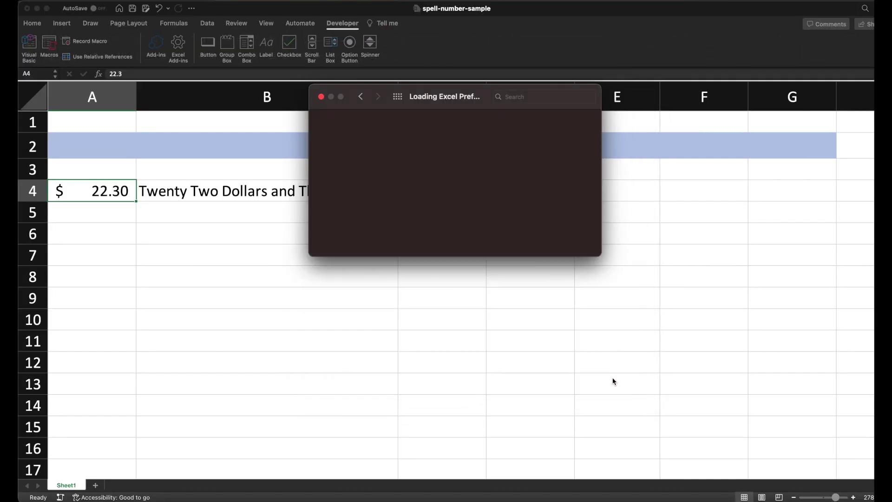
{"action": "left_click", "coordinate": [321, 97]}
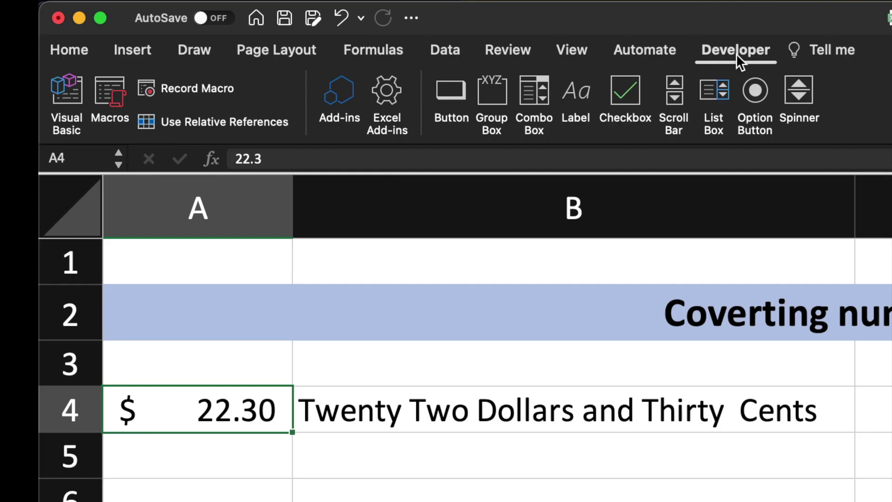
- Collapse and re-expand the ribbon, then launch Visual Basic from the Developer tab
{"action": "left_click", "coordinate": [342, 29]}
{"action": "left_click", "coordinate": [736, 54]}
{"action": "left_click", "coordinate": [72, 87]}
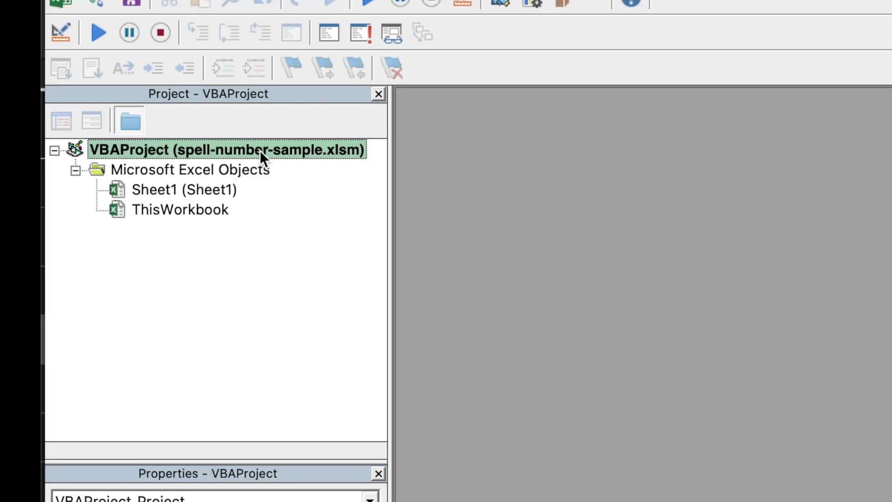
- Insert Module1 from the Microsoft Excel Objects context menu and click into its code window
{"action": "left_click", "coordinate": [132, 169]}
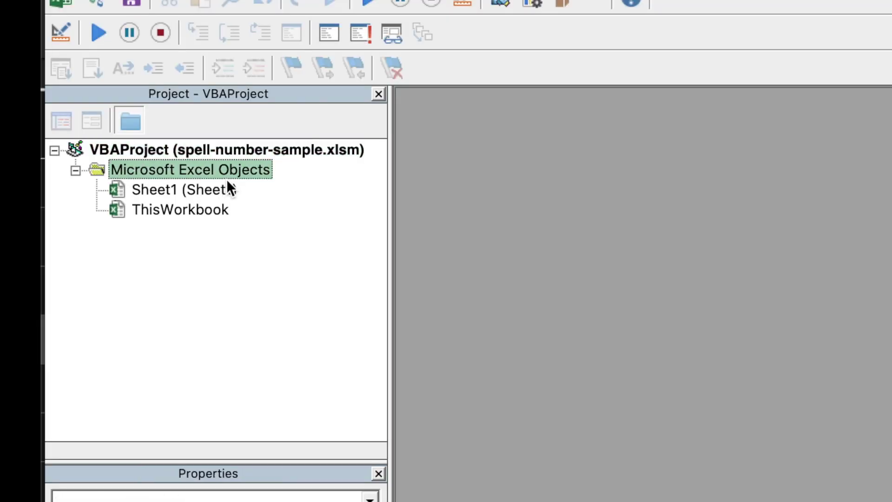
{"action": "right_click", "coordinate": [235, 169]}
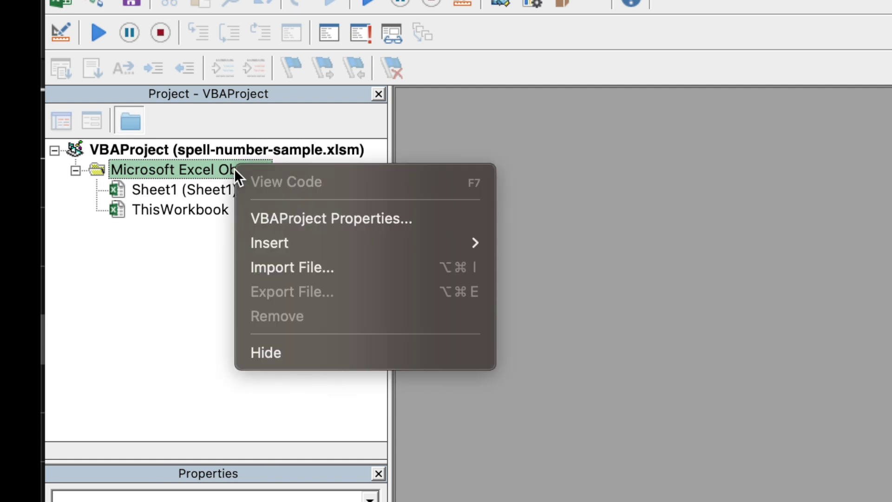
{"action": "mouse_move", "coordinate": [269, 243]}
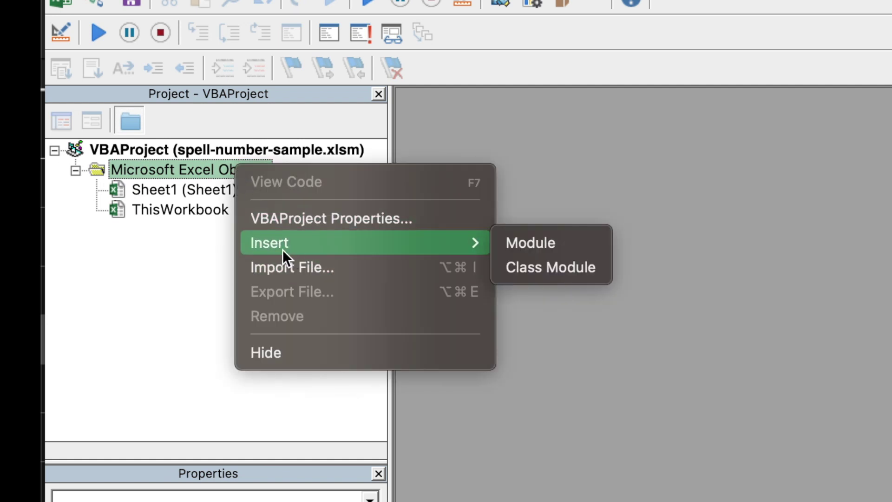
{"action": "left_click", "coordinate": [532, 248]}
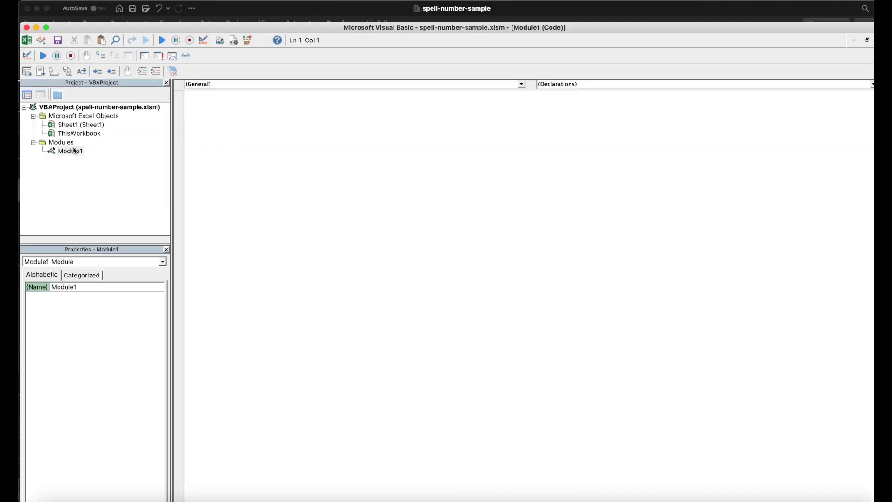
{"action": "left_click", "coordinate": [241, 108]}
- Paste the SpellNumber code into Module1, save the workbook, and return to the sheet
{"action": "key", "text": "super+v"}
{"action": "scroll", "coordinate": [263, 156], "scroll_direction": "up", "scroll_amount": 5}
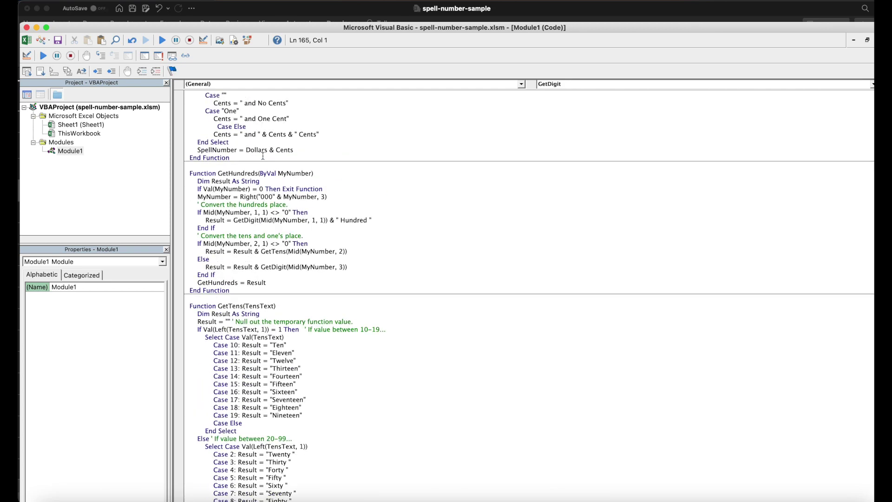
{"action": "scroll", "coordinate": [263, 156], "scroll_direction": "up", "scroll_amount": 10}
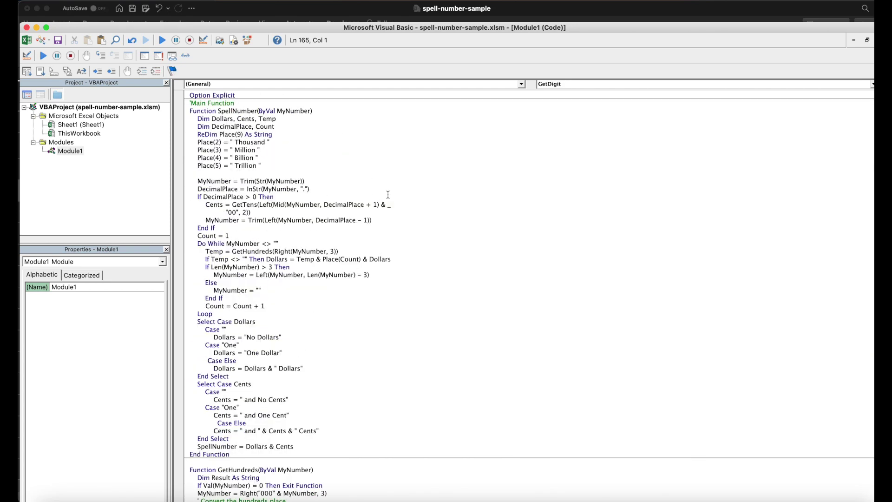
{"action": "left_click", "coordinate": [417, 236]}
{"action": "key", "text": "super+s"}
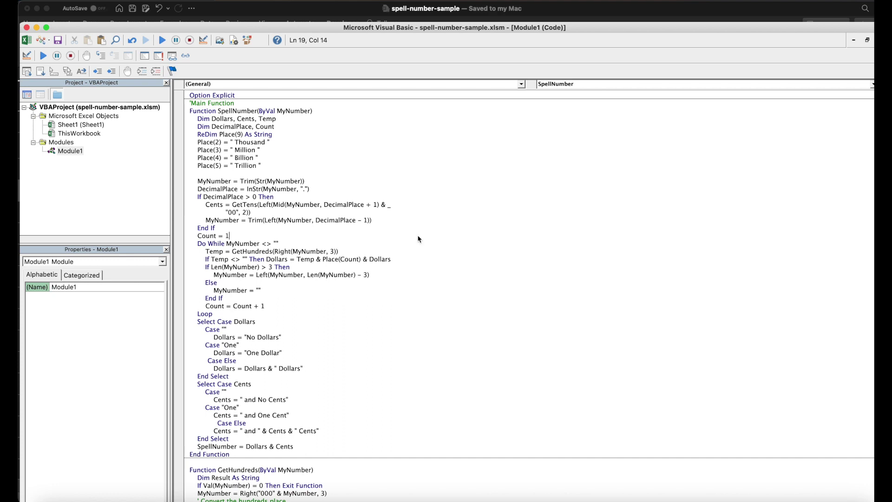
{"action": "left_click", "coordinate": [27, 39]}
- Enter 32.40 in A6 and the formula =SpellNumber(A6) in B6
{"action": "left_click", "coordinate": [85, 245]}
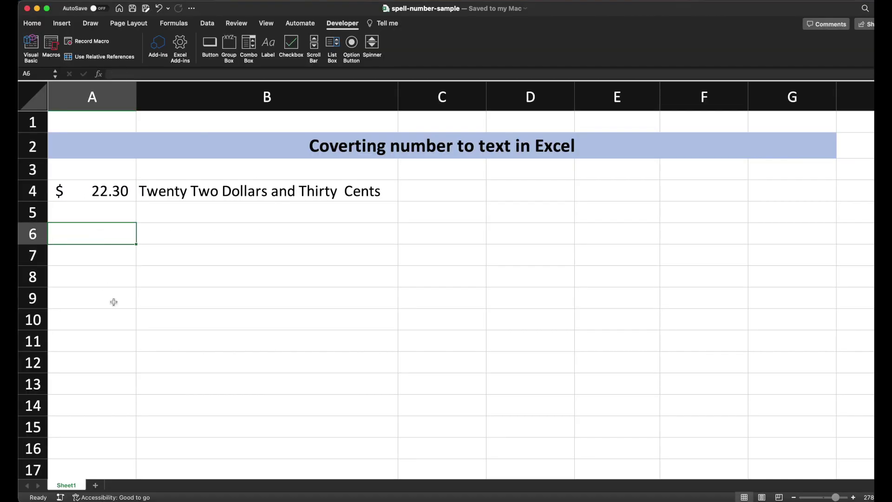
{"action": "type", "text": "32."}
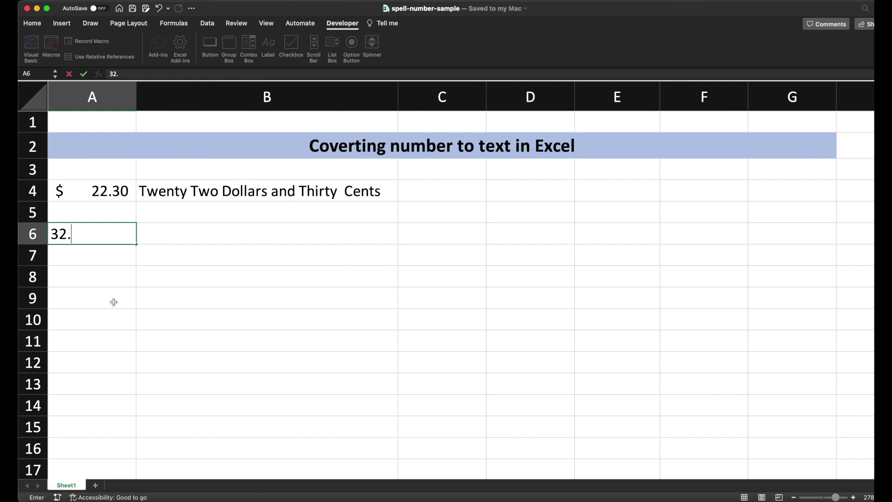
{"action": "type", "text": "40"}
{"action": "left_click", "coordinate": [113, 302]}
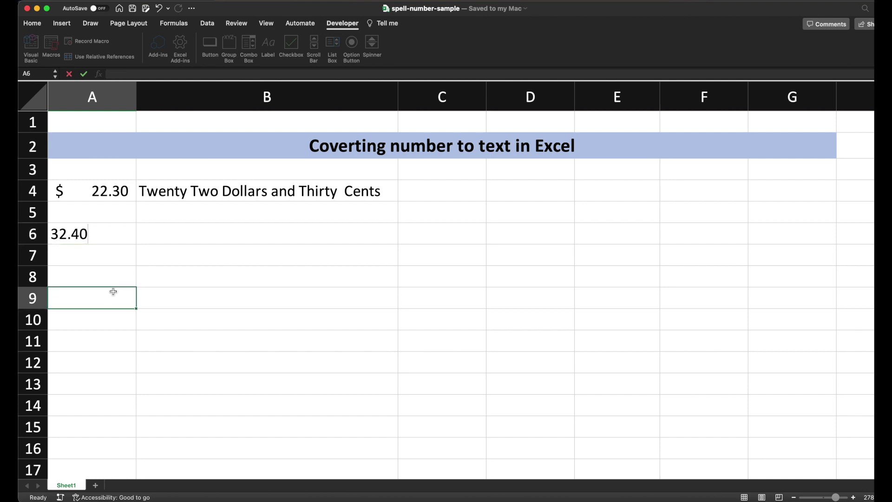
{"action": "left_click", "coordinate": [156, 240]}
{"action": "type", "text": "="}
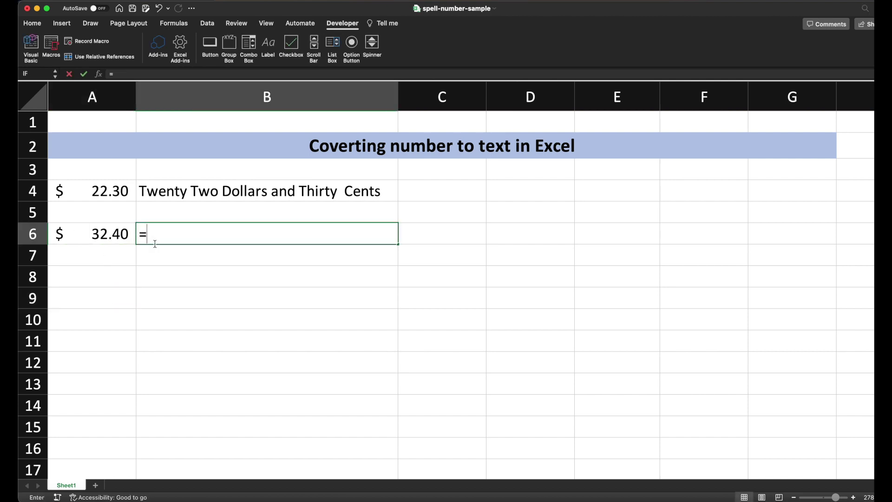
{"action": "type", "text": "sp"}
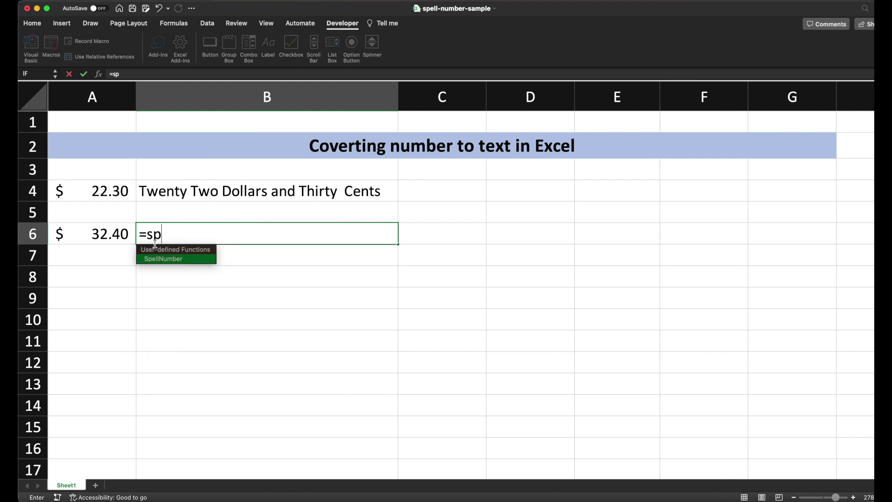
{"action": "double_click", "coordinate": [159, 260]}
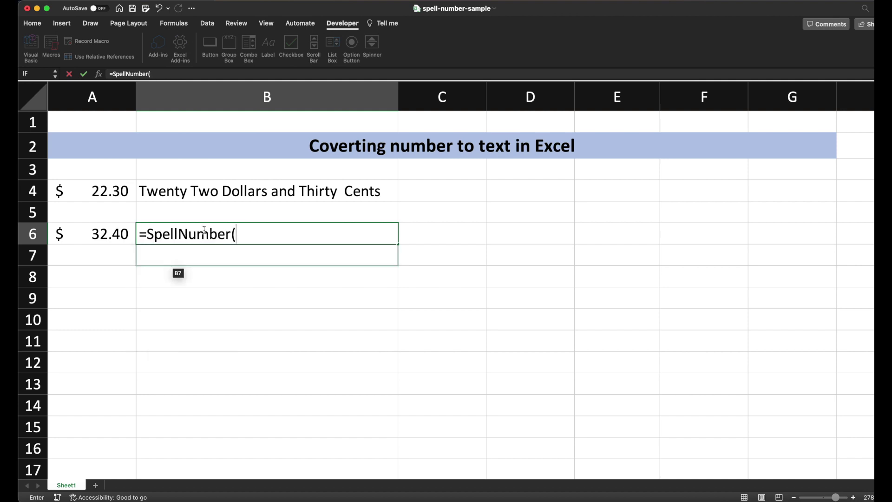
{"action": "left_click", "coordinate": [103, 234]}
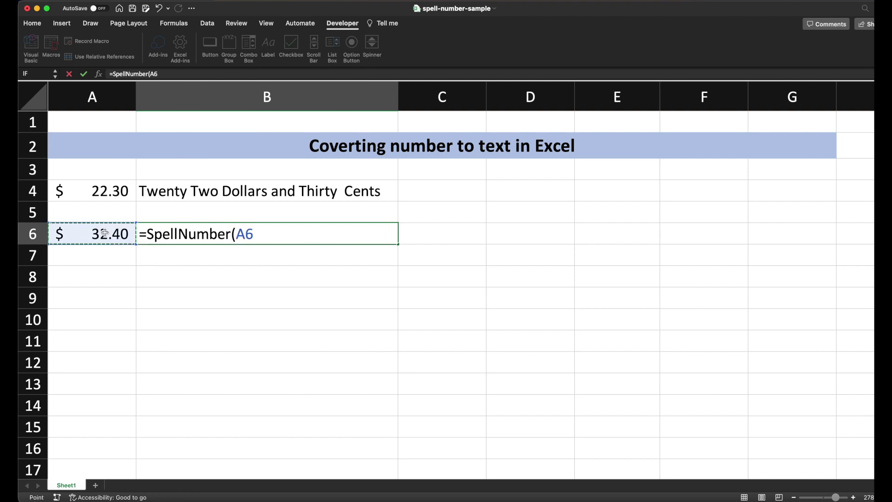
{"action": "type", "text": ")"}
{"action": "key", "text": "Return"}
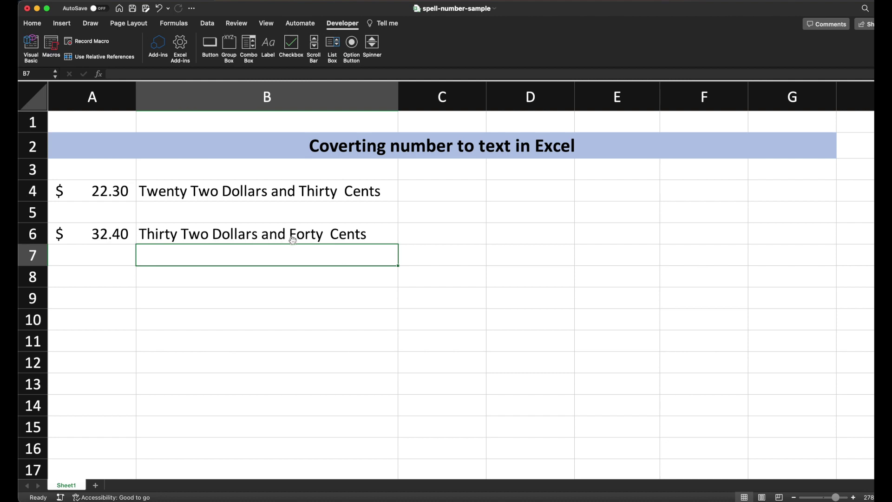
- Enter 14.89 in A7 and fill B6's SpellNumber formula down into B7
{"action": "left_click", "coordinate": [110, 249]}
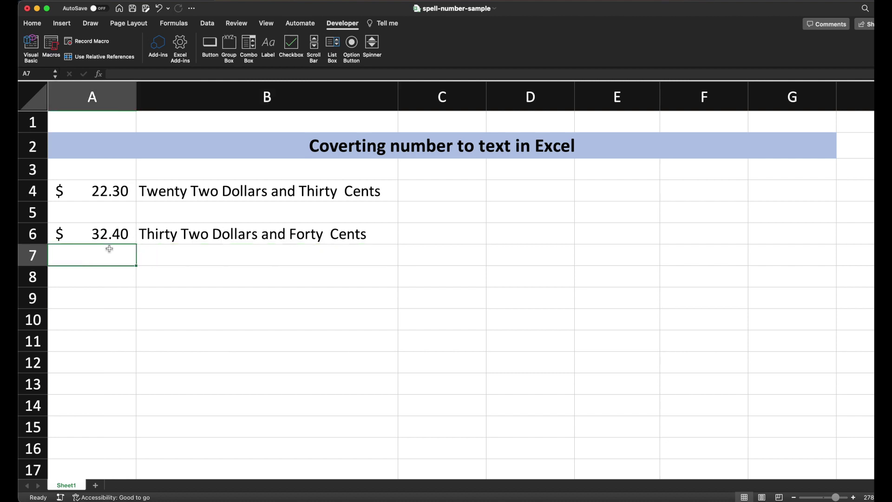
{"action": "type", "text": "14."}
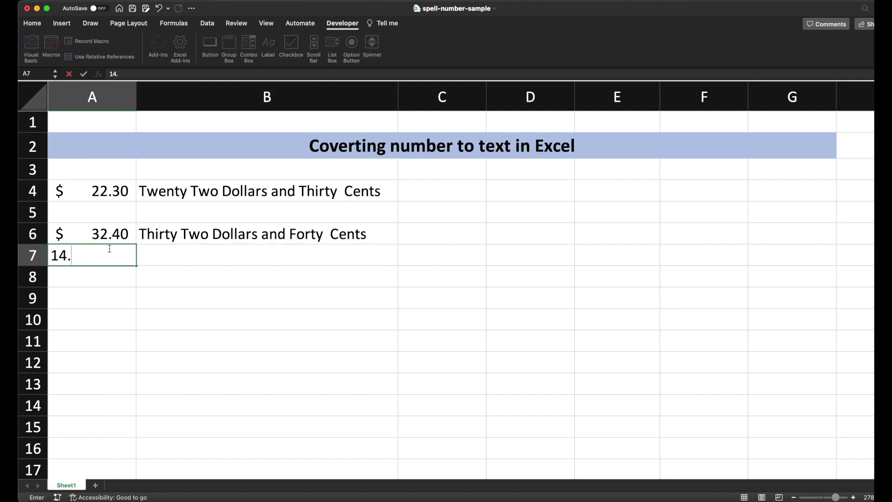
{"action": "type", "text": "8"}
{"action": "type", "text": "9"}
{"action": "left_click", "coordinate": [179, 278]}
{"action": "left_click", "coordinate": [217, 242]}
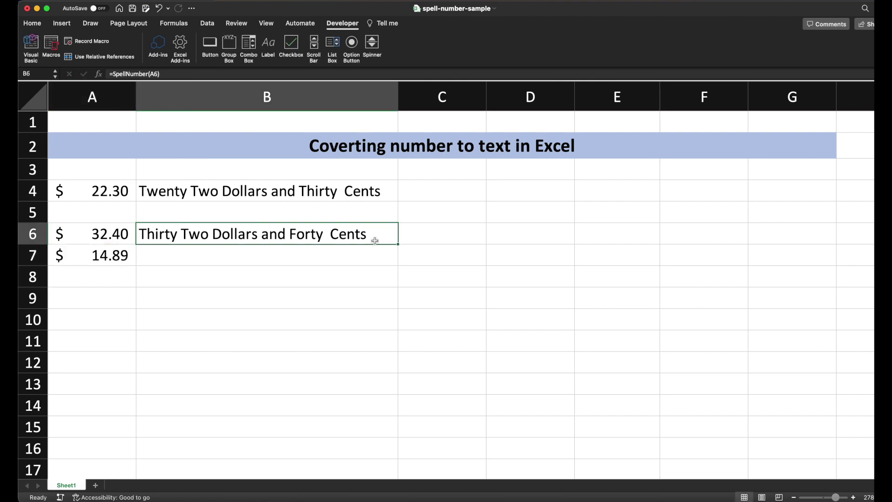
{"action": "left_click_drag", "start_coordinate": [398, 245], "coordinate": [399, 268]}
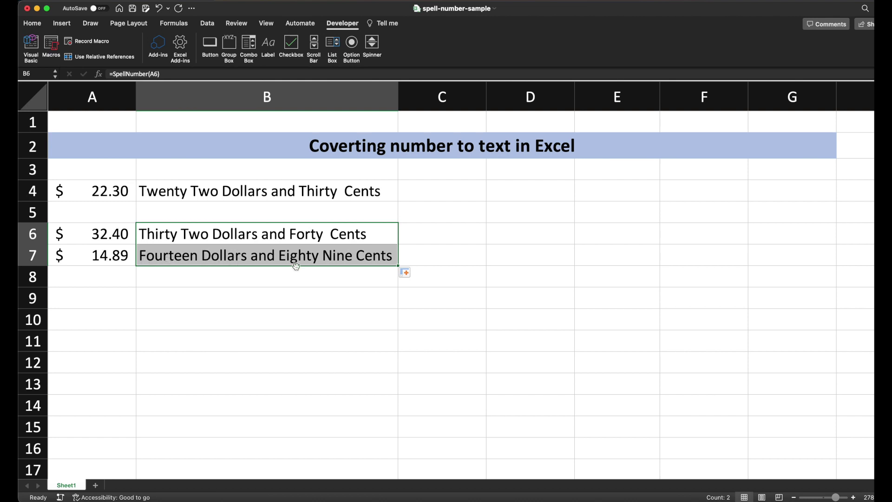
{"action": "left_click", "coordinate": [463, 258]}
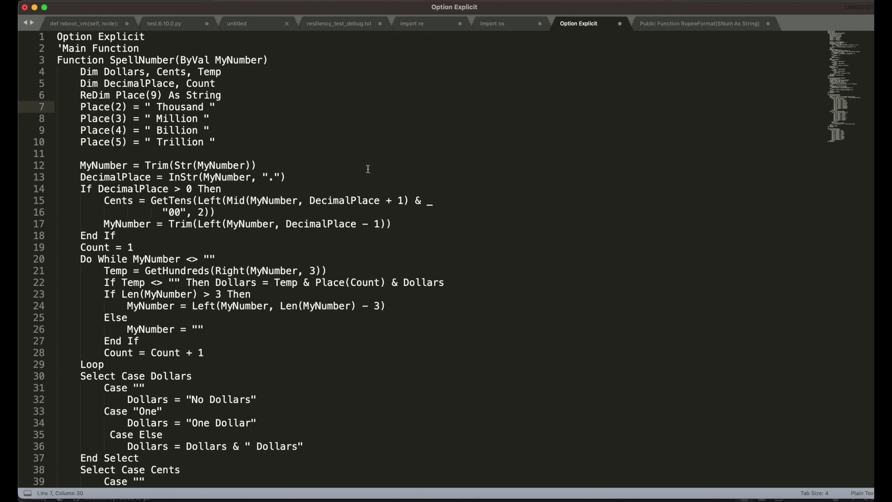
- Select the words 'Dollars' and 'Cents' in the code to see their occurrences
{"action": "left_click", "coordinate": [115, 2]}
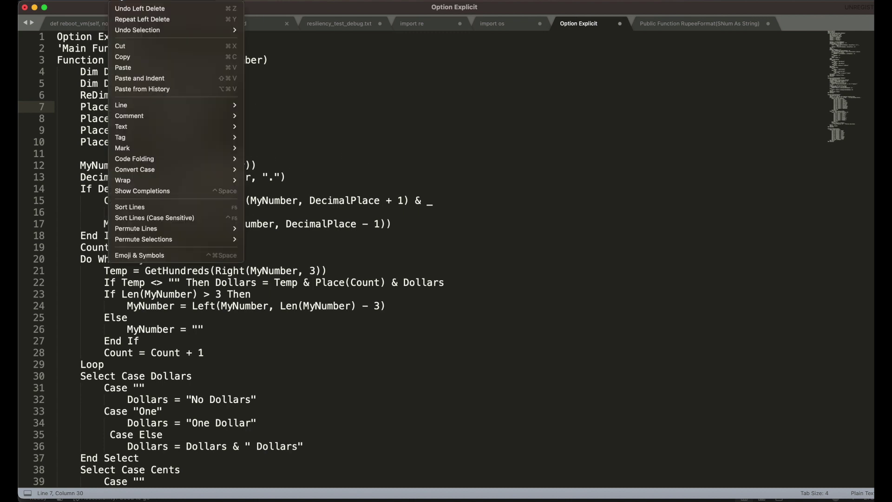
{"action": "left_click", "coordinate": [388, 146]}
{"action": "double_click", "coordinate": [115, 72]}
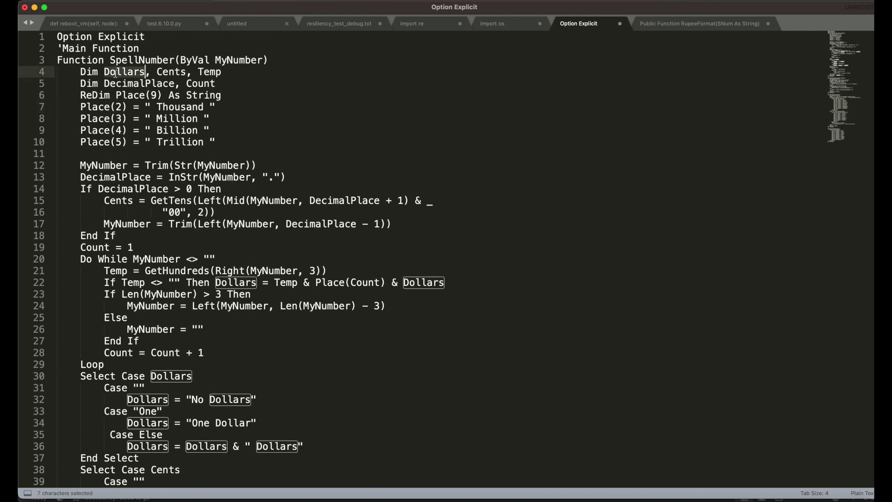
{"action": "double_click", "coordinate": [173, 72]}
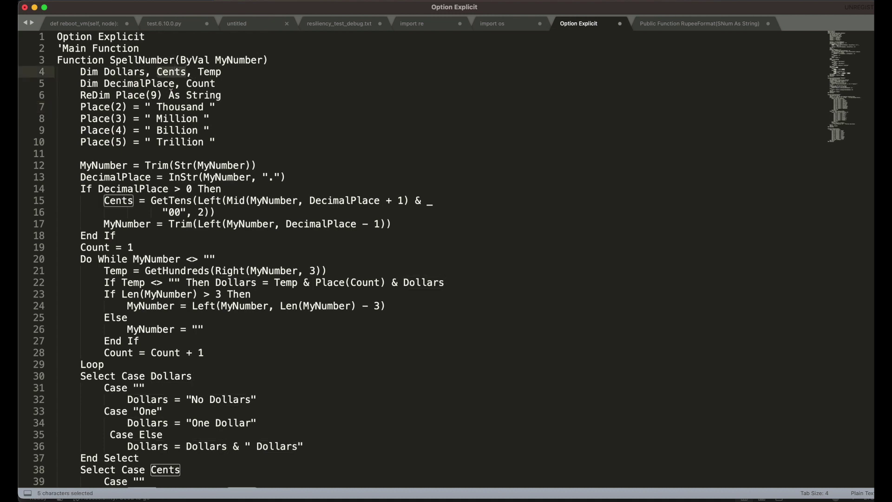
- Open Find > Replace to set up replacing 'Dollar' with 'Ruppee' across 12 matches
{"action": "left_click", "coordinate": [112, 1]}
{"action": "left_click", "coordinate": [272, 36]}
{"action": "left_click", "coordinate": [181, 0]}
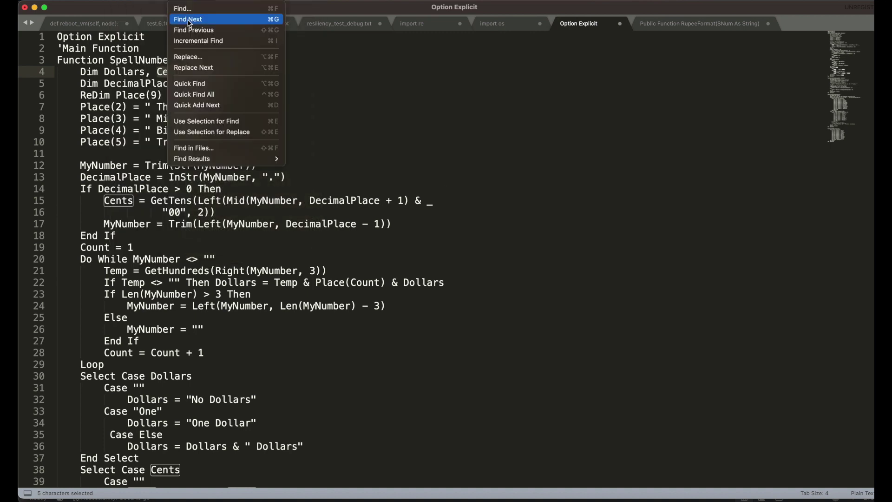
{"action": "left_click", "coordinate": [191, 60]}
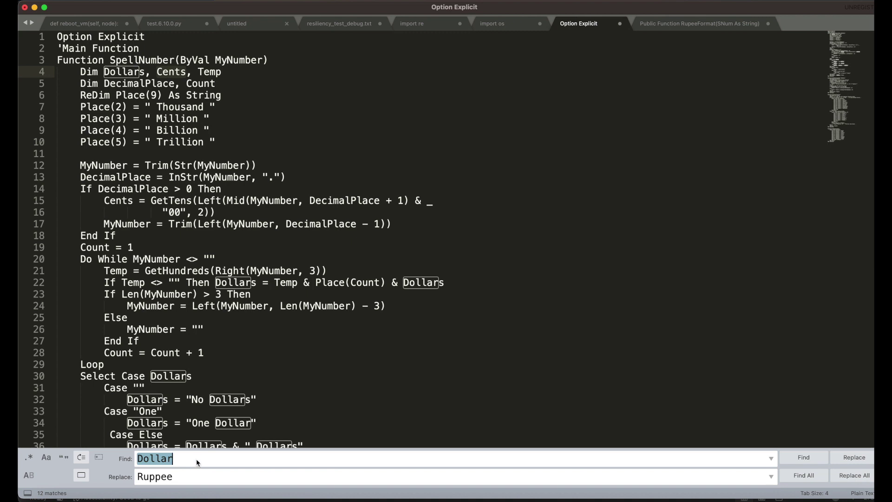
- Replace all occurrences of 'Dollars' with 'Ruppees' in the SpellNumber code
{"action": "left_click", "coordinate": [196, 458]}
{"action": "type", "text": "s"}
{"action": "left_click", "coordinate": [190, 476]}
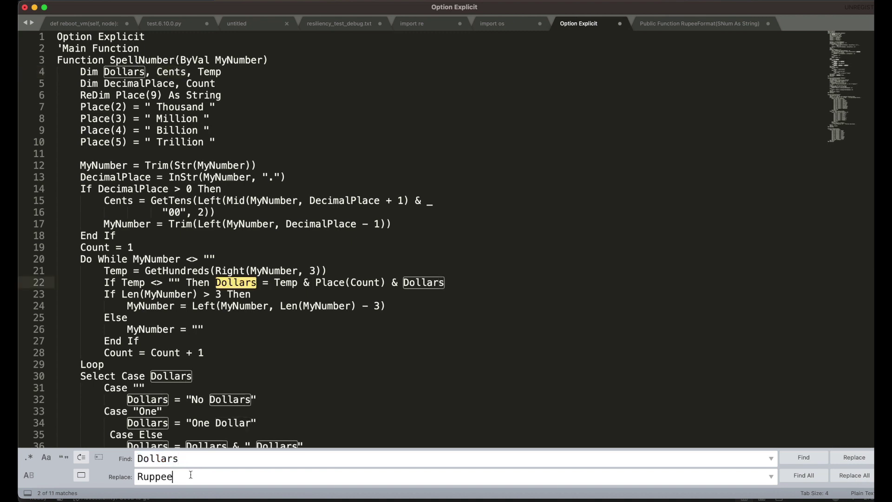
{"action": "type", "text": "s"}
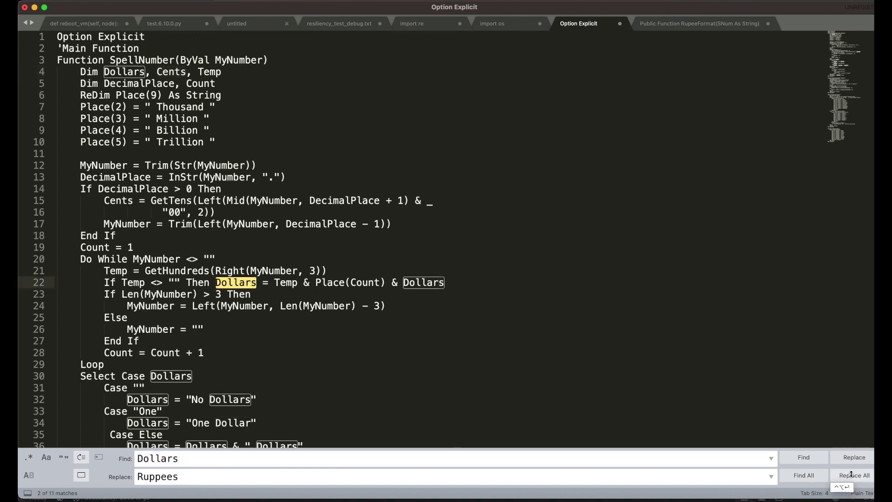
{"action": "left_click", "coordinate": [851, 475]}
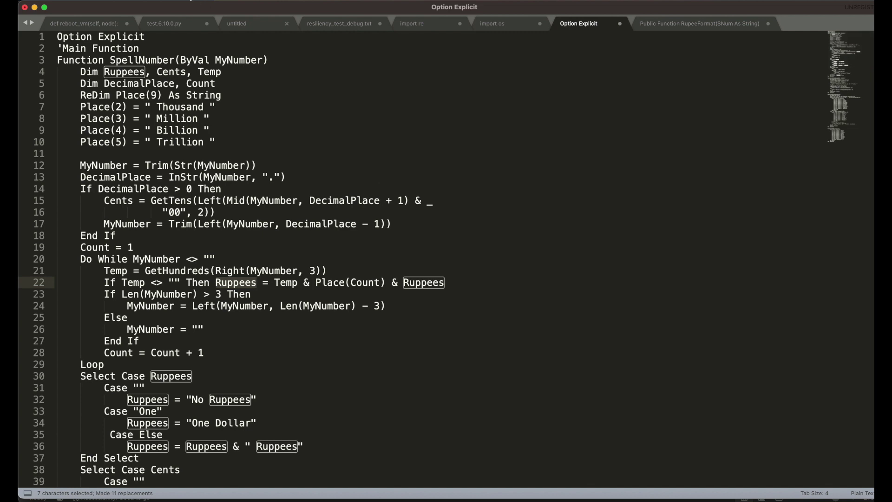
- Replace every remaining singular 'Dollar' with 'Ruppee', covering the 'One Ruppee' case
{"action": "left_click", "coordinate": [183, 1]}
{"action": "left_click", "coordinate": [196, 58]}
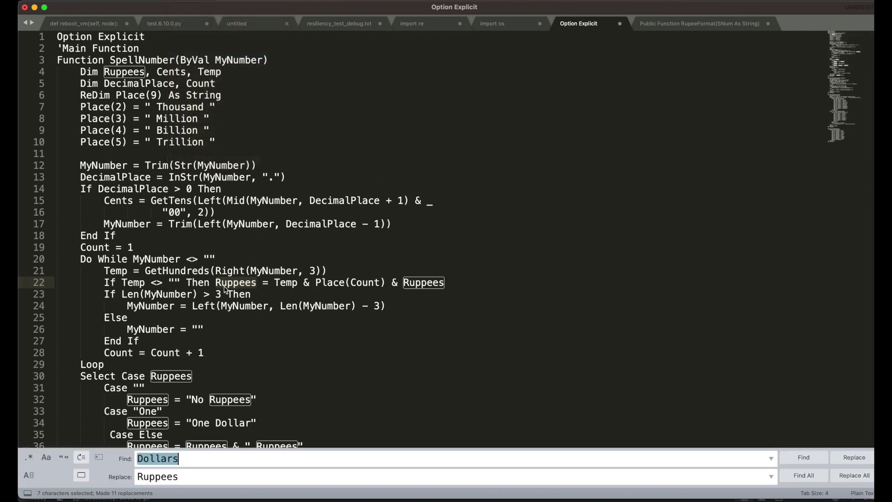
{"action": "left_click", "coordinate": [191, 461]}
{"action": "key", "text": "BackSpace"}
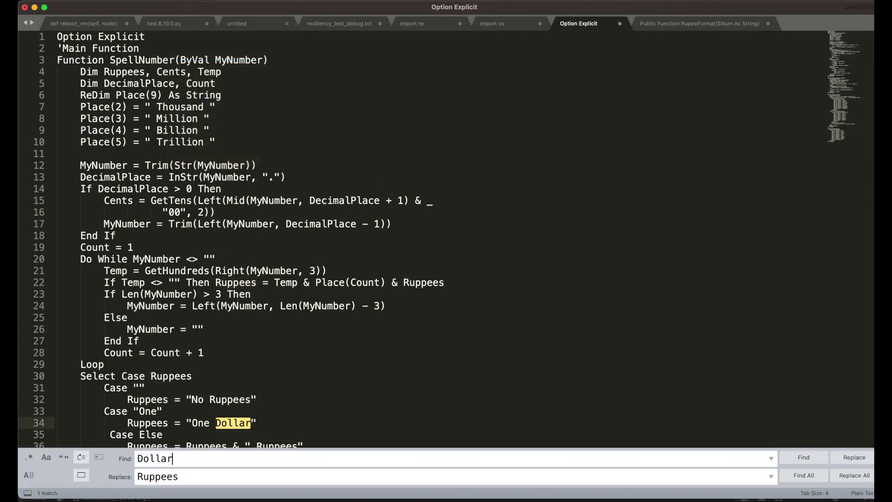
{"action": "key", "text": "BackSpace"}
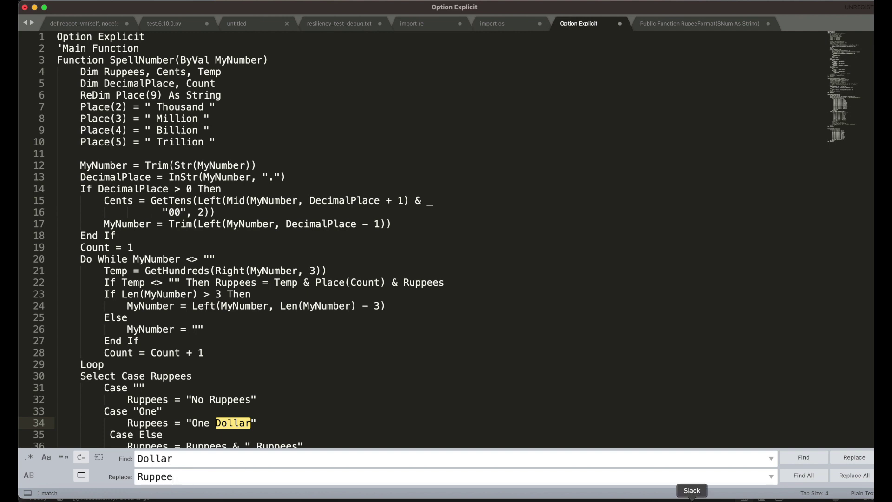
{"action": "left_click", "coordinate": [856, 475]}
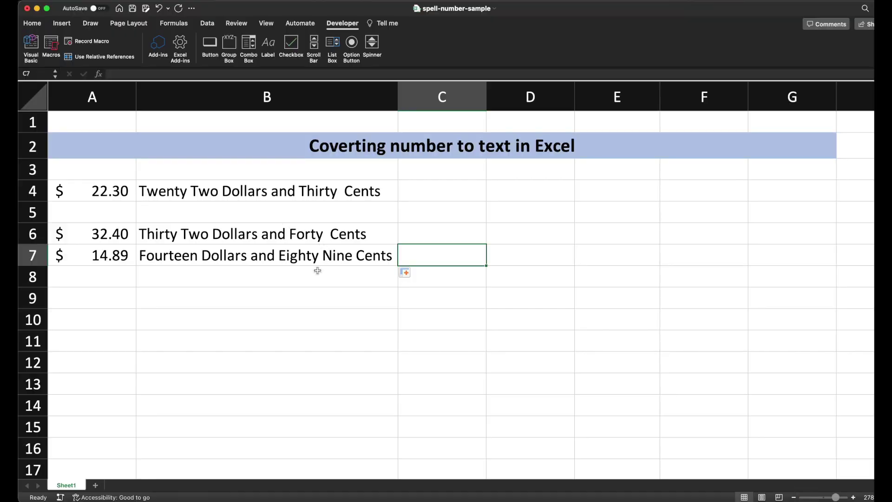
- Dismiss the save prompt, select all the Ruppee SpellNumber code, and return to Excel
{"action": "left_click", "coordinate": [317, 271]}
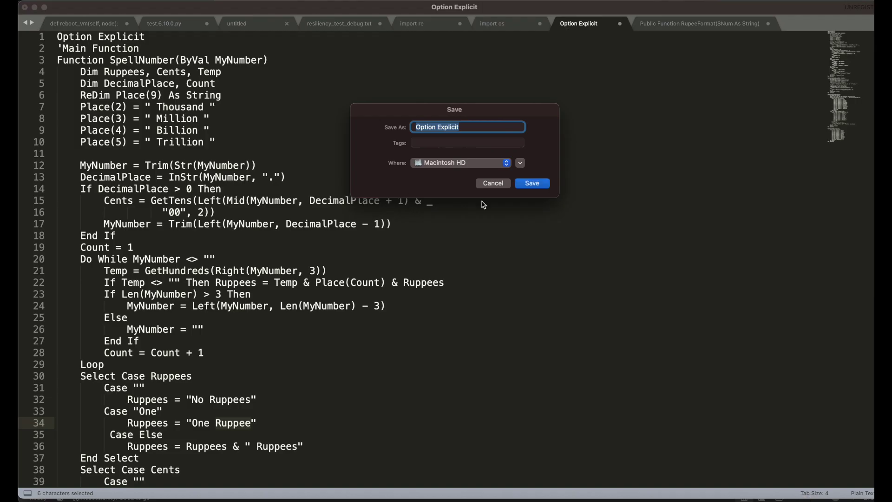
{"action": "left_click", "coordinate": [493, 182]}
{"action": "left_click", "coordinate": [341, 254]}
{"action": "key", "text": "super+a"}
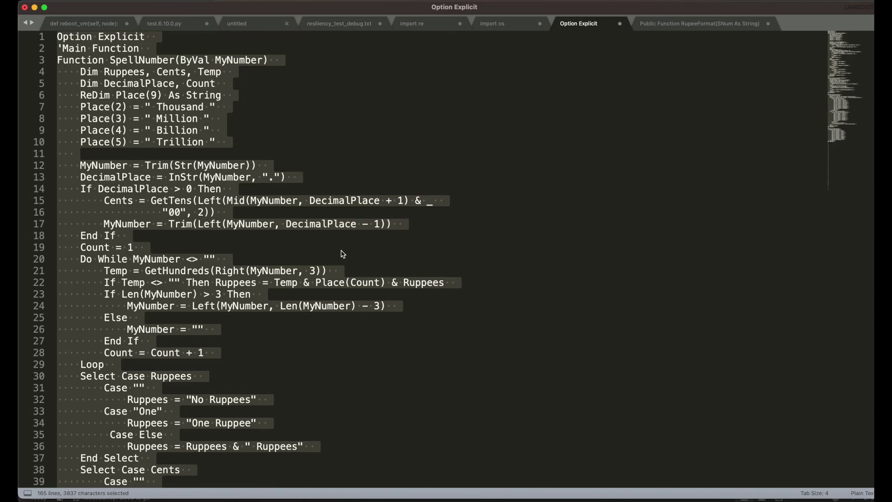
{"action": "key", "text": "super+Tab"}
{"action": "key", "text": "super+Tab"}
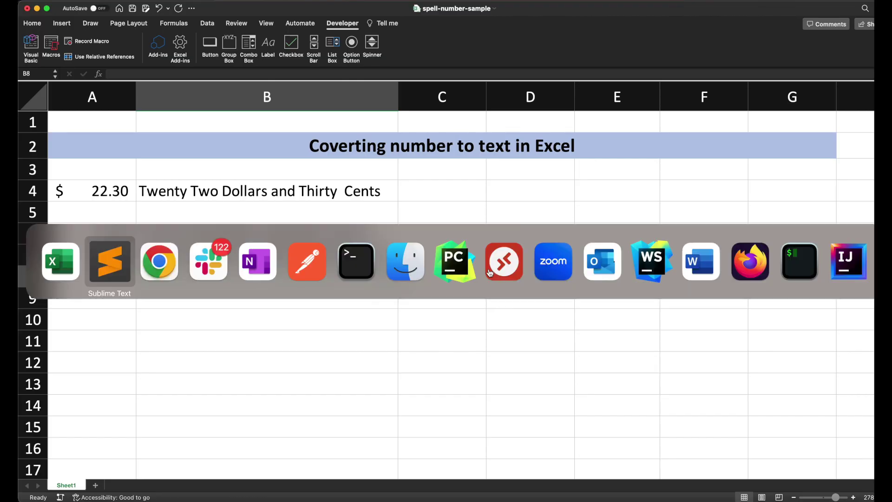
{"action": "key", "text": "super+Tab"}
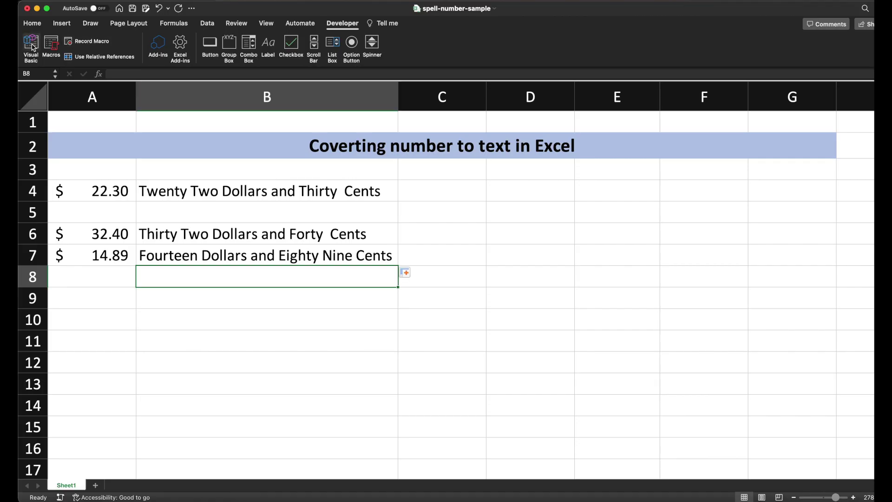
- Swap Module1's old code for the pasted Ruppee SpellNumber code, then save the workbook
{"action": "left_click", "coordinate": [32, 47]}
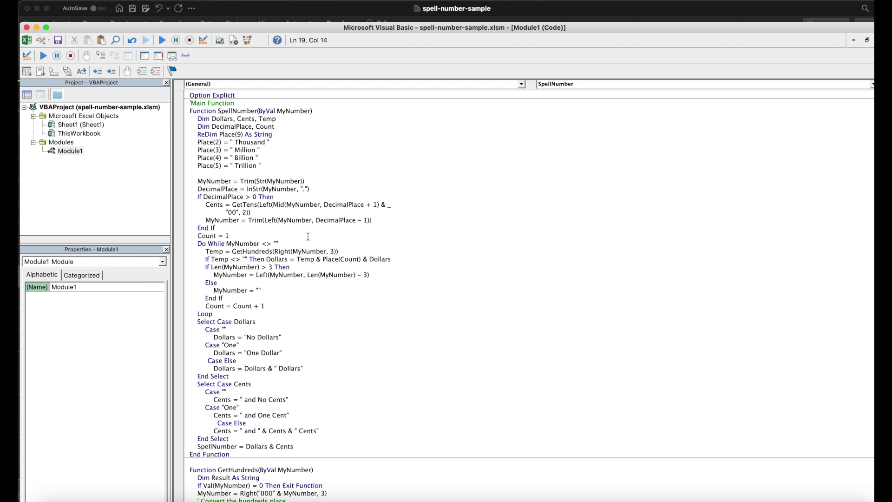
{"action": "key", "text": "super+a"}
{"action": "key", "text": "Delete"}
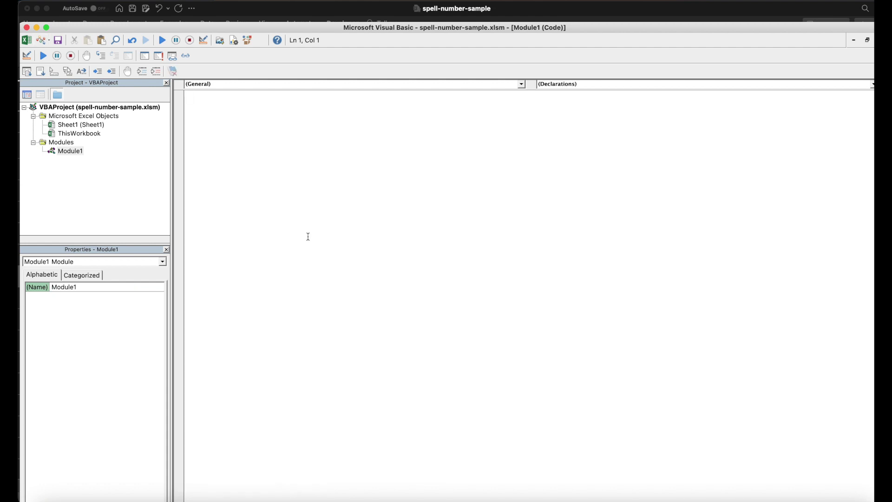
{"action": "key", "text": "super+v"}
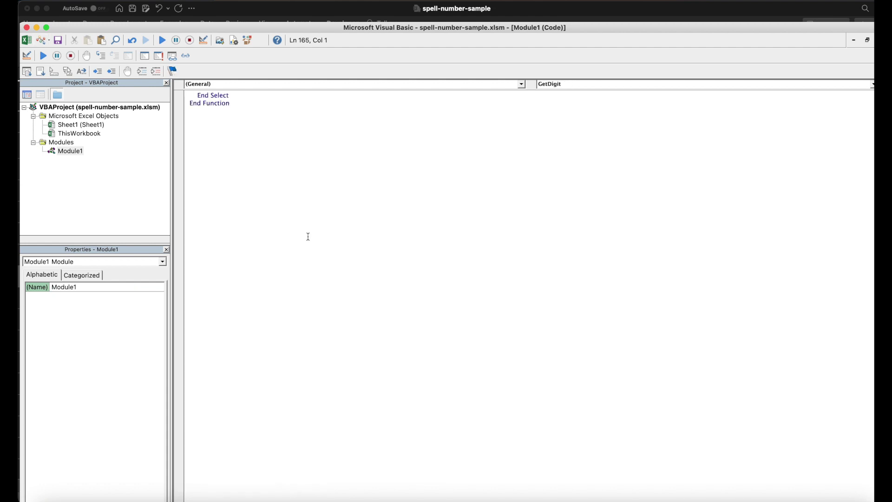
{"action": "scroll", "coordinate": [308, 236], "scroll_direction": "up", "scroll_amount": 15}
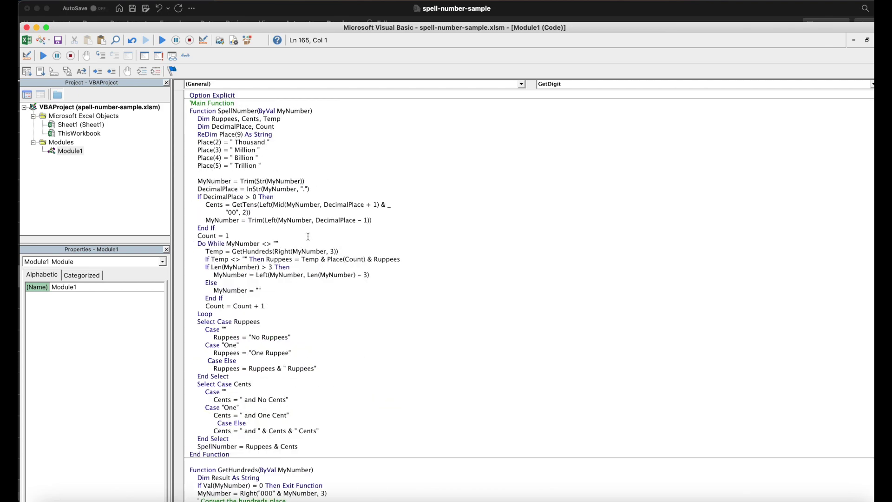
{"action": "key", "text": "super+s"}
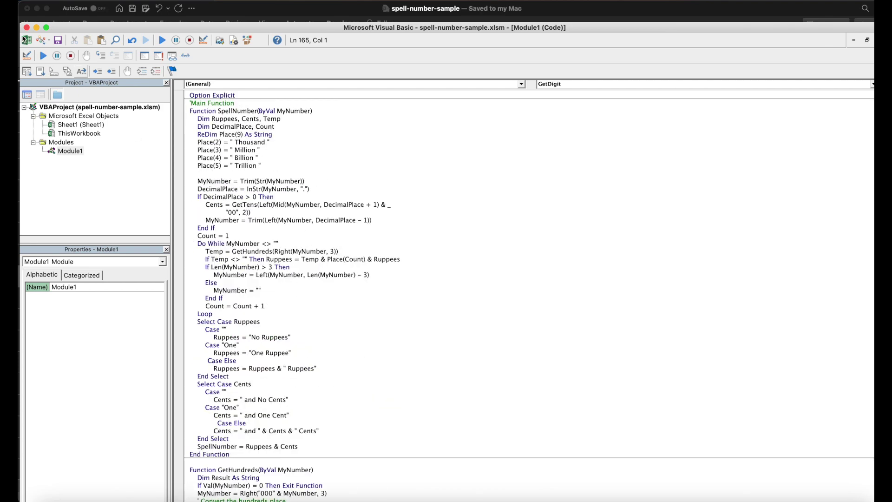
{"action": "left_click", "coordinate": [25, 39]}
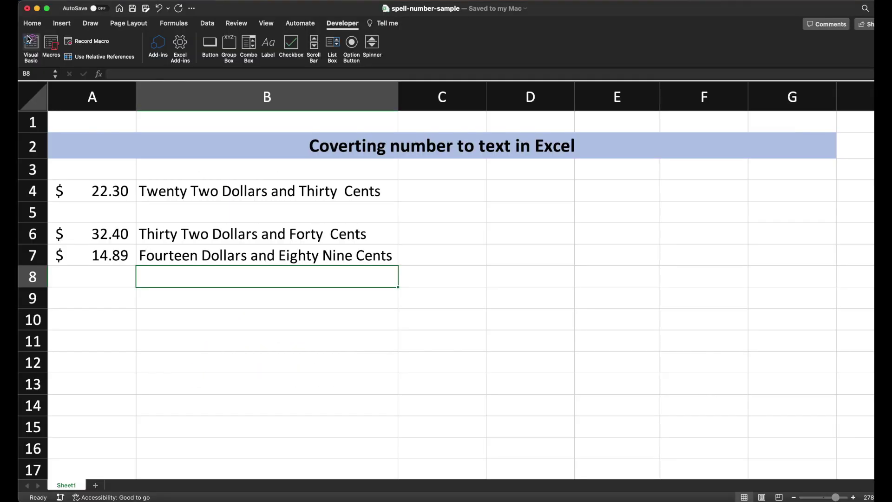
- Re-enter B7's =SpellNumber formula so it recalculates in Ruppees
{"action": "left_click", "coordinate": [115, 257]}
{"action": "left_click", "coordinate": [163, 257]}
{"action": "double_click", "coordinate": [162, 257]}
{"action": "key", "text": "Return"}
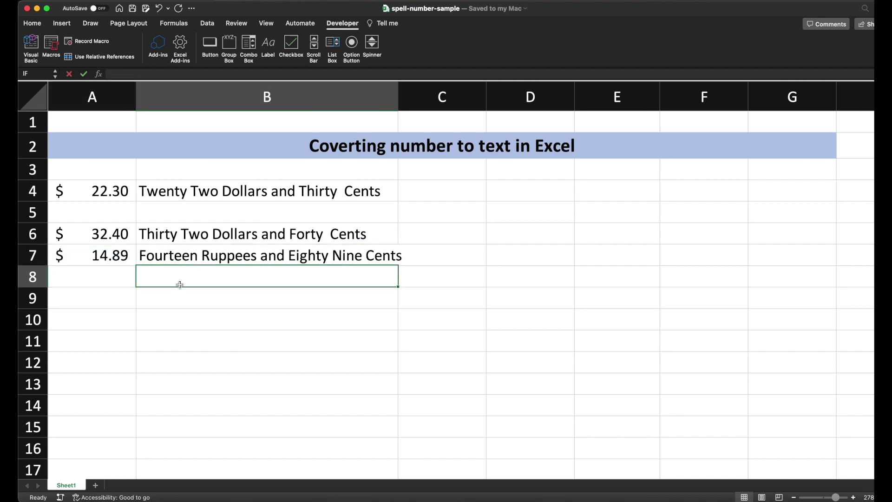
- Re-enter B6's formula so it reads 'Thirty Two Ruppees and Forty Cents'
{"action": "left_click", "coordinate": [190, 241]}
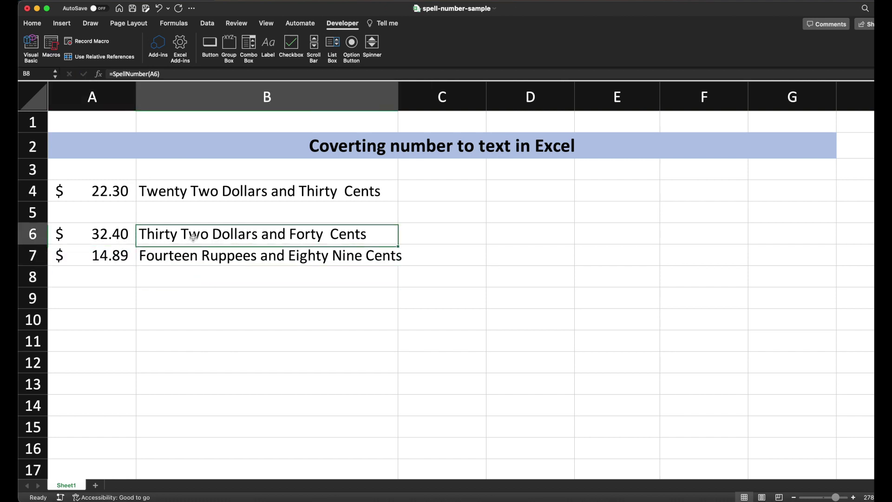
{"action": "double_click", "coordinate": [195, 241]}
{"action": "key", "text": "Return"}
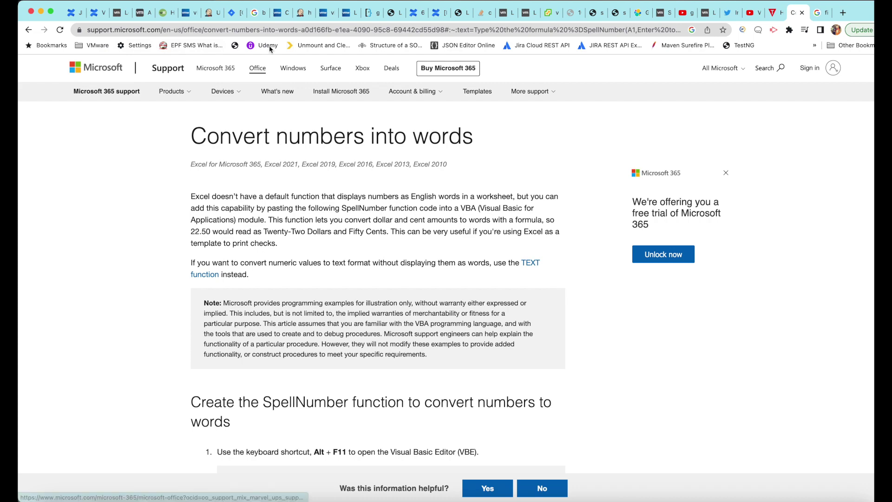
{"action": "left_click", "coordinate": [284, 28]}
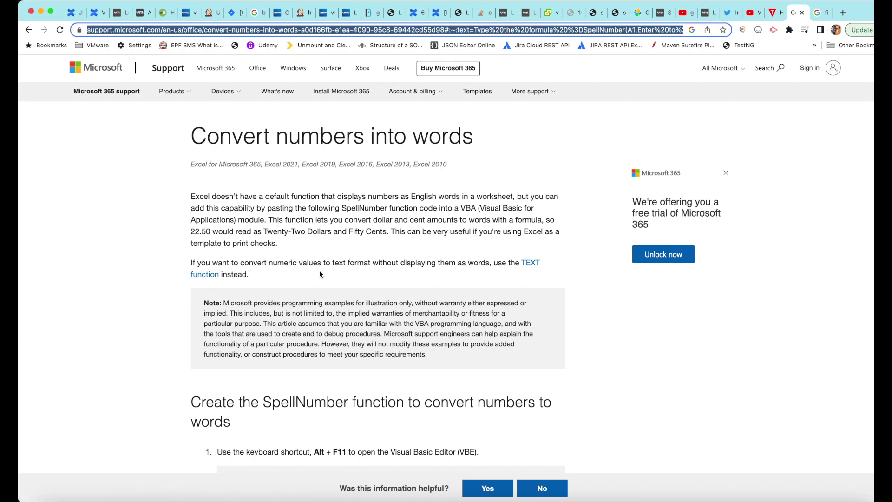
{"action": "key", "text": "super+Tab"}
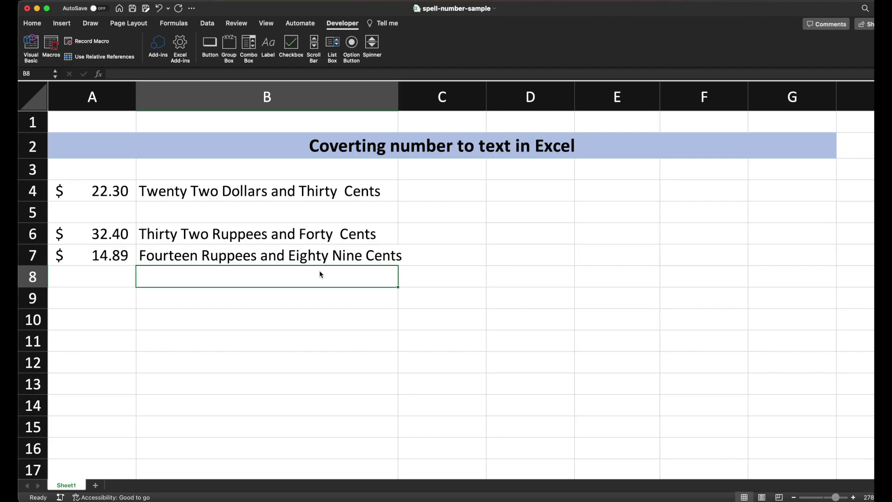